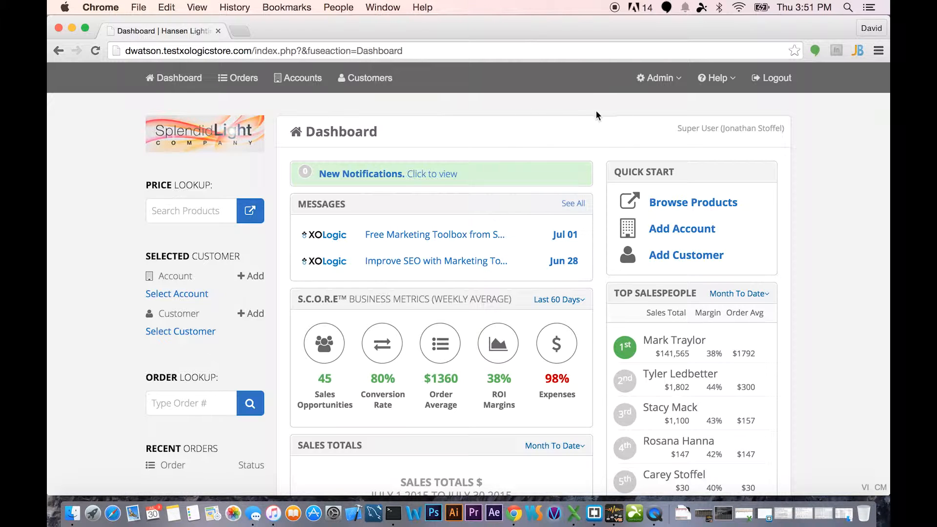
Open the Web Pricing tier for editing from the catalog and pricing markup settings.
left_click(667, 86)
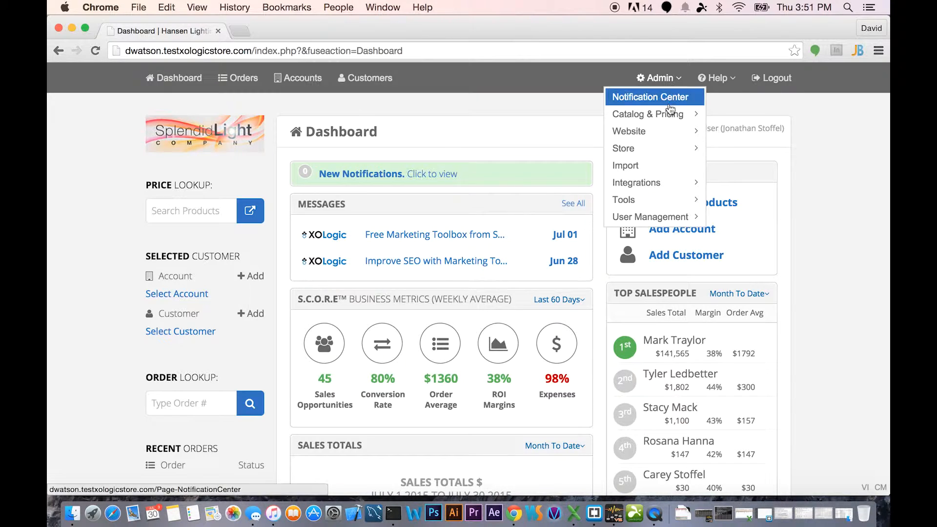
mouse_move(670, 116)
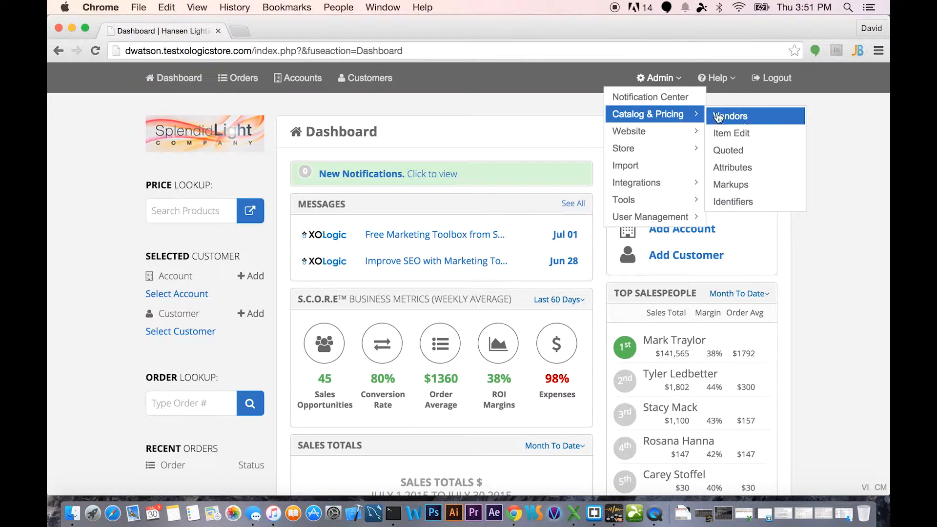
left_click(754, 189)
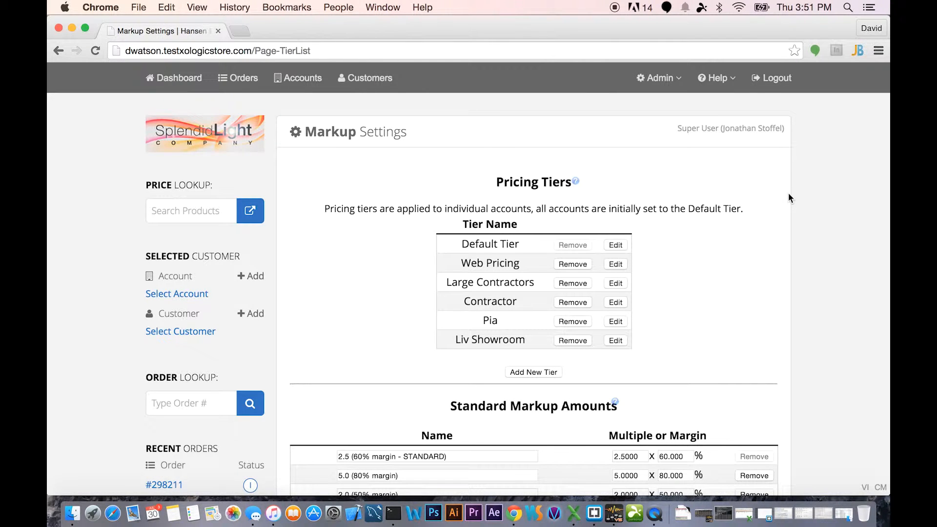
scroll(788, 193, "down", 1)
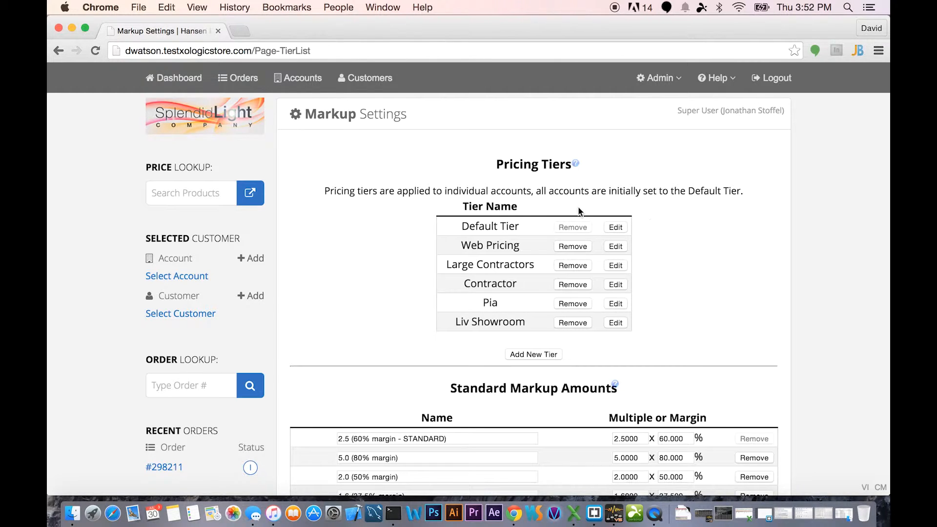
left_click(613, 246)
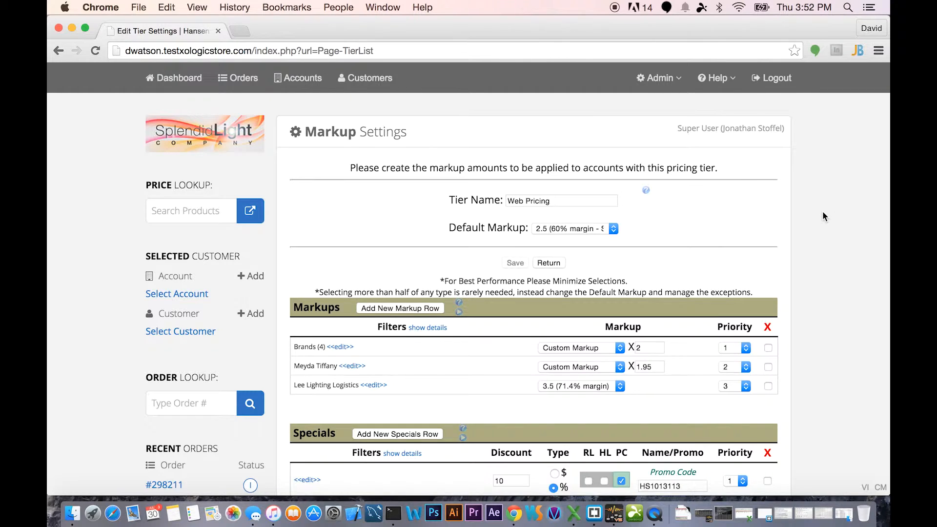
Add a new markup row and filter it to the brands Crystorama, Fine Art Lamps and Golden.
scroll(822, 212, "down", 2)
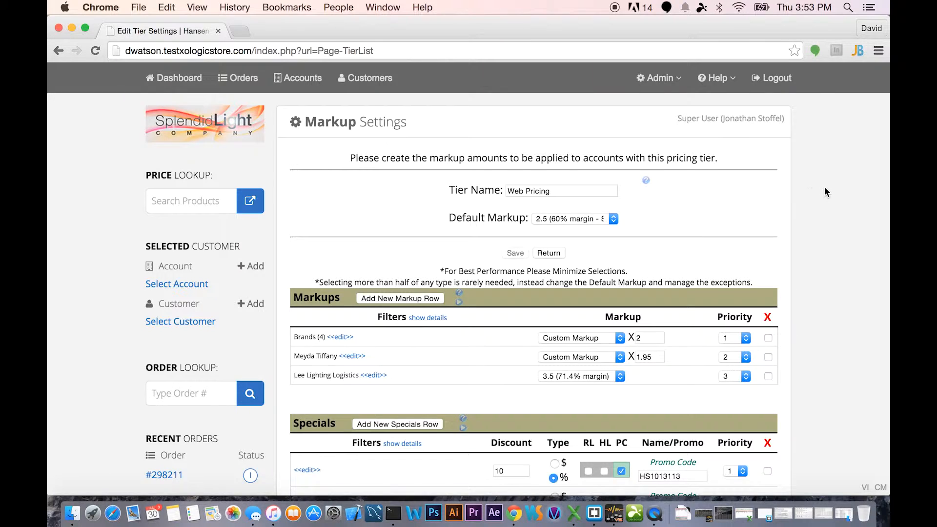
scroll(825, 192, "down", 4)
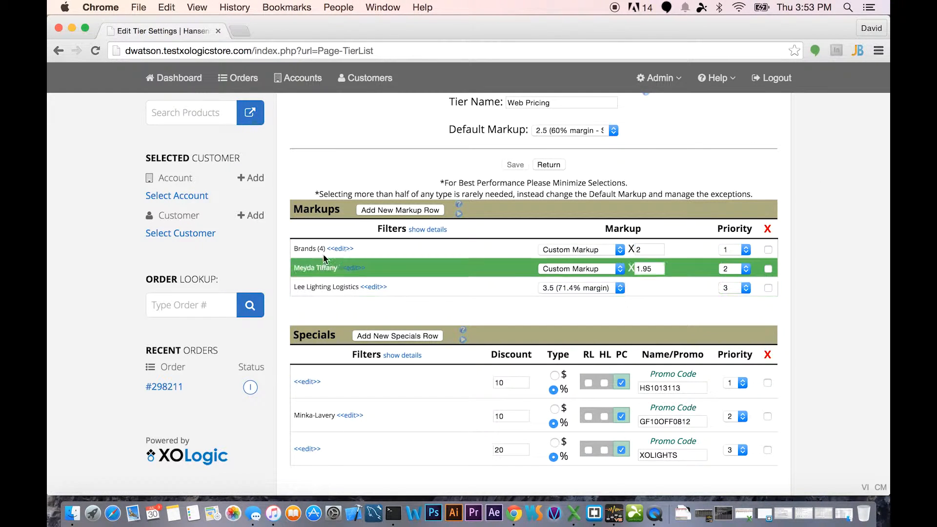
left_click(384, 211)
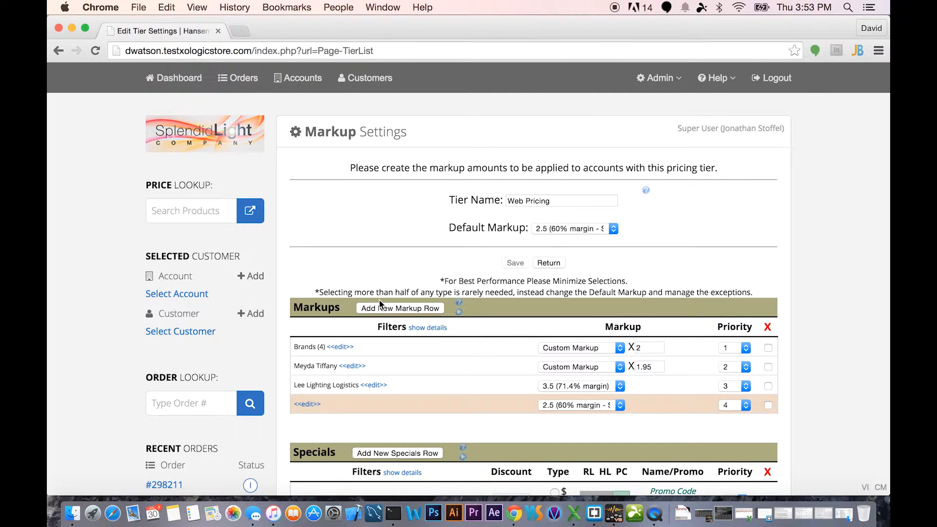
left_click(308, 404)
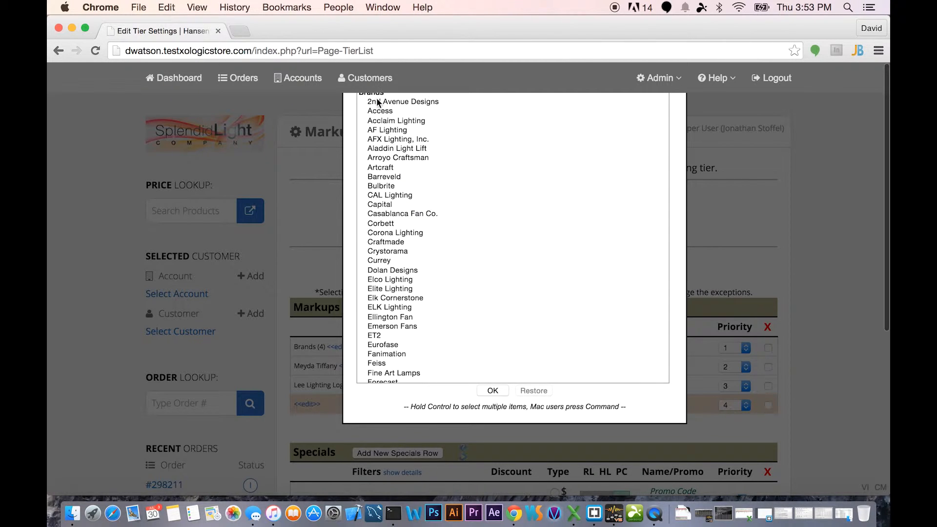
scroll(395, 145, "down", 1)
scroll(396, 176, "up", 1)
left_click(399, 251)
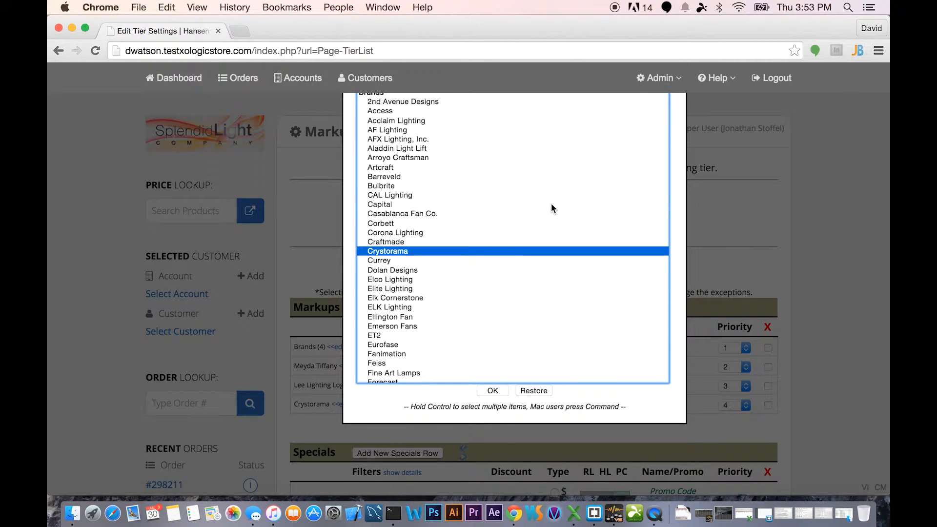
scroll(417, 224, "down", 3)
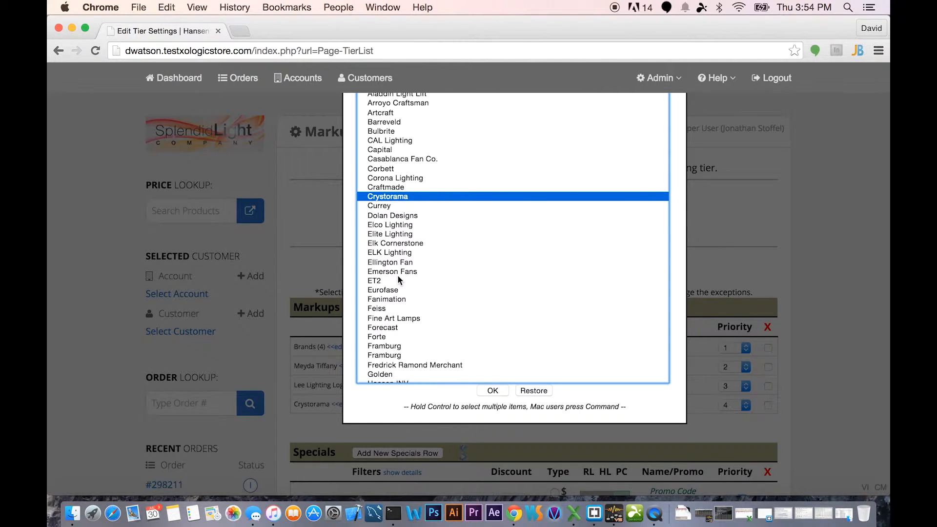
left_click(405, 318, "super")
scroll(432, 280, "down", 2)
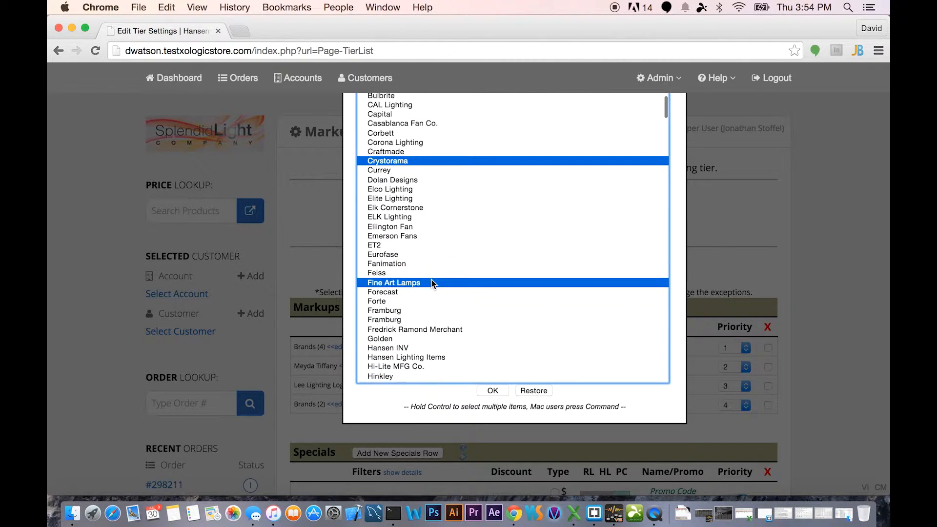
left_click(389, 341, "super")
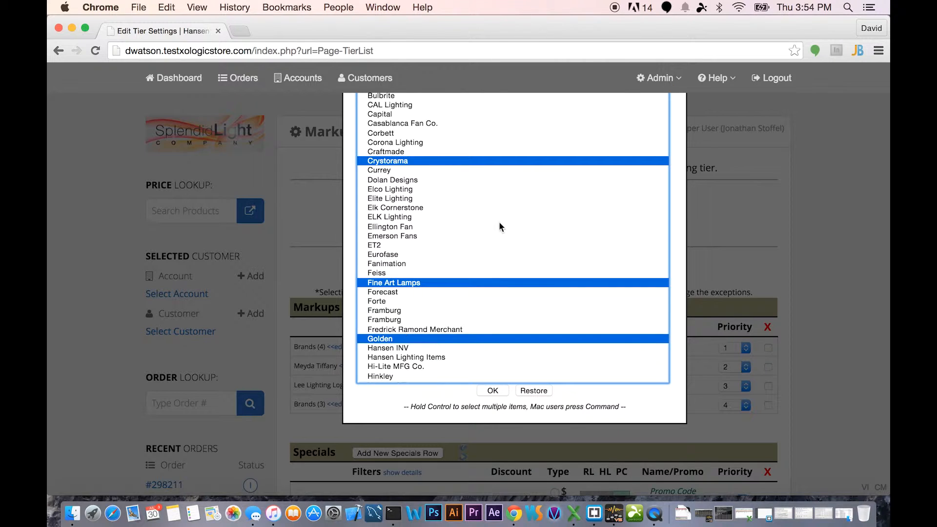
Look through the attribute and category options available in the new markup row's filter list.
scroll(499, 222, "up", 1)
scroll(499, 221, "down", 10)
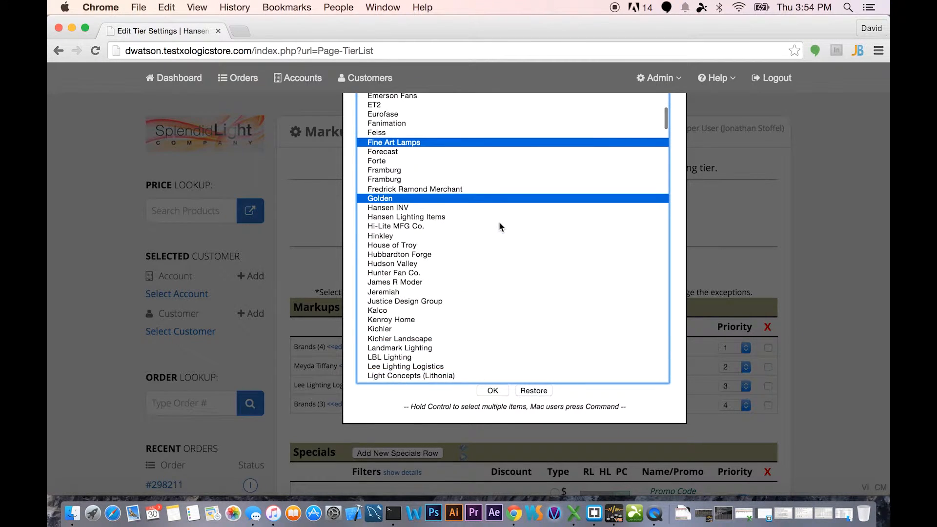
scroll(499, 222, "down", 10)
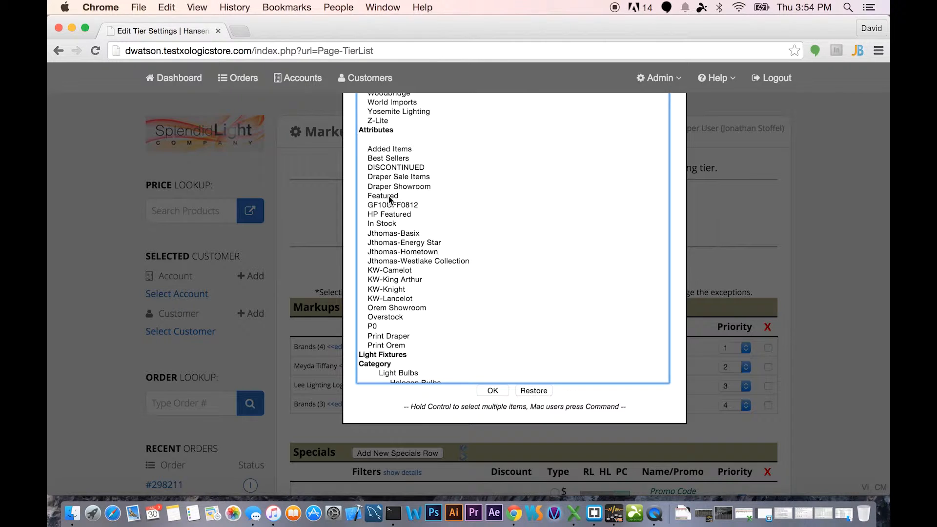
scroll(444, 200, "down", 10)
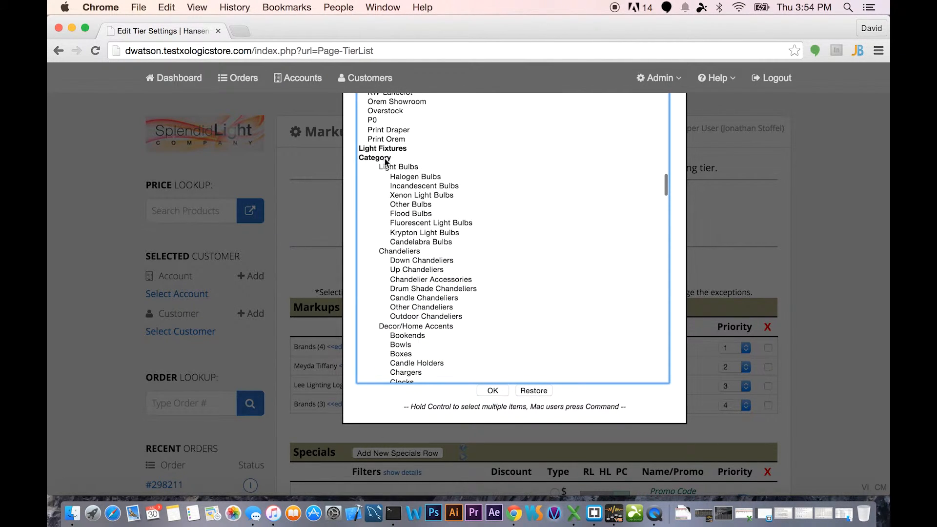
scroll(460, 204, "down", 2)
scroll(459, 204, "up", 1)
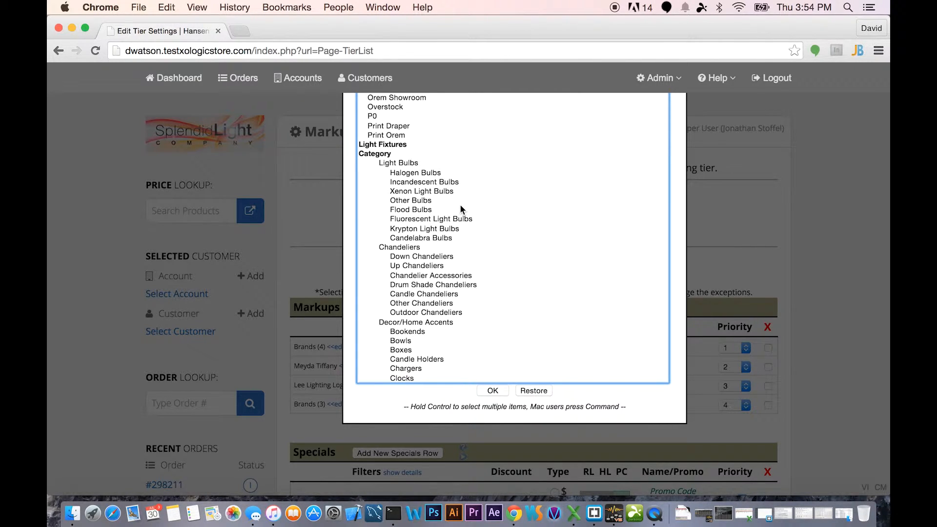
Try selecting the Light Bulbs category and its subcategories from Halogen Bulbs to Flood Bulbs, and clear these category selections.
left_click(401, 163)
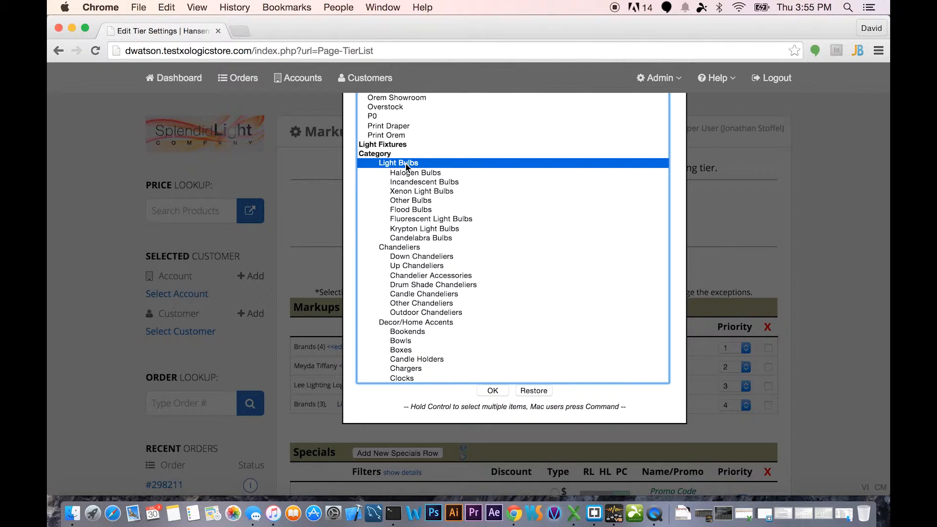
left_click(405, 163, "super")
left_click(422, 174)
left_click_drag(423, 174, 424, 212)
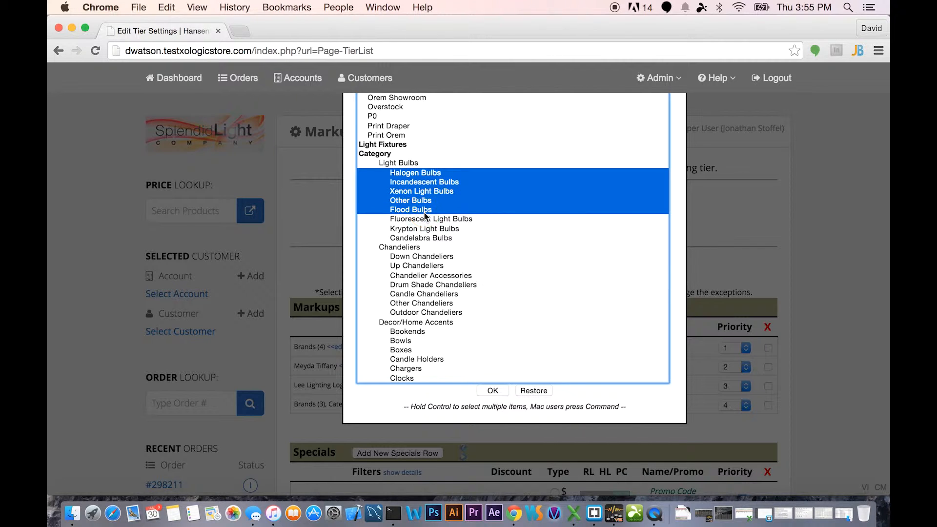
left_click(409, 183, "super")
left_click(408, 174, "super")
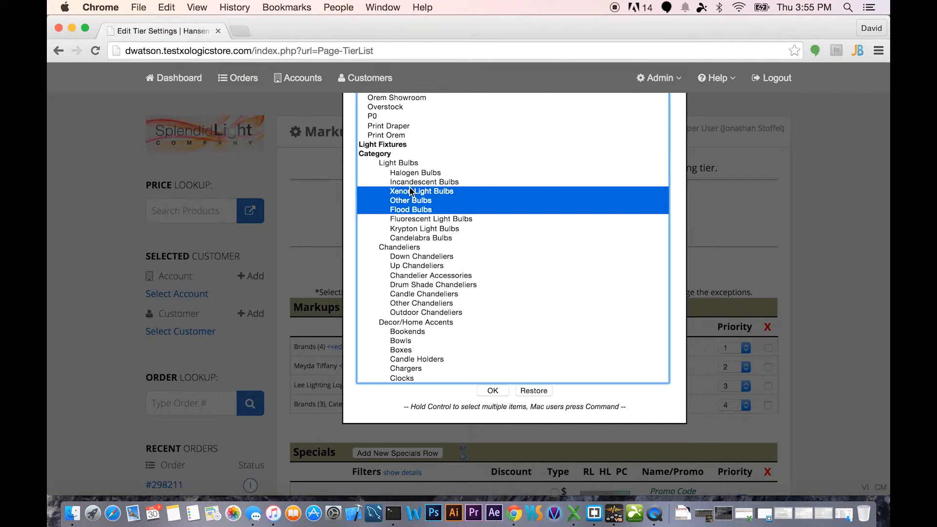
left_click(410, 190, "super")
left_click(412, 200, "super")
left_click(413, 210, "super")
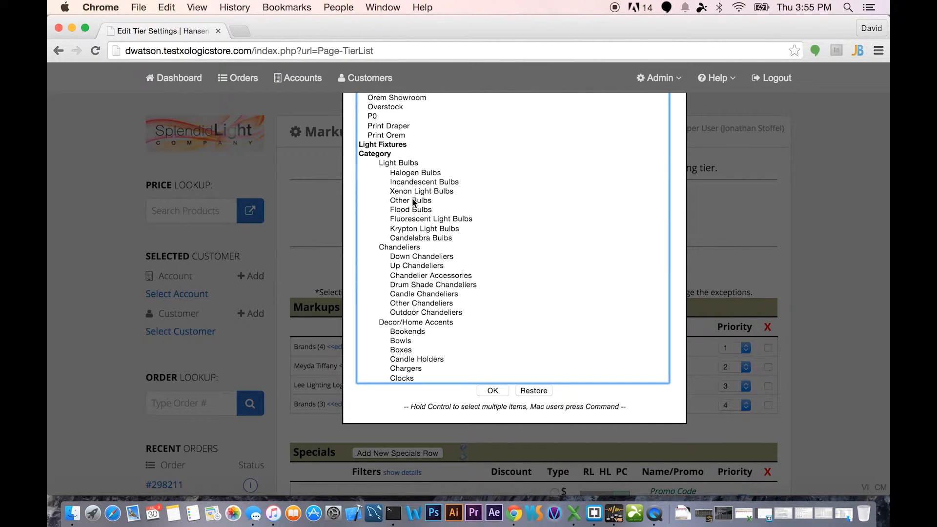
left_click(405, 163, "super")
left_click(405, 163, "super")
Add the Chandeliers category to the new row's filter, check the selected brands and confirm the filter.
left_click(412, 246, "super")
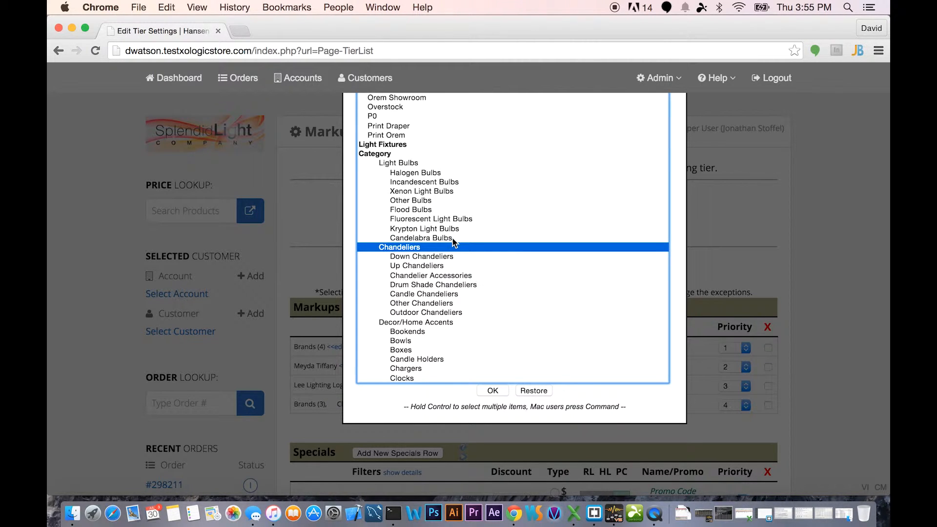
scroll(501, 312, "down", 3)
scroll(502, 313, "up", 15)
scroll(501, 316, "up", 10)
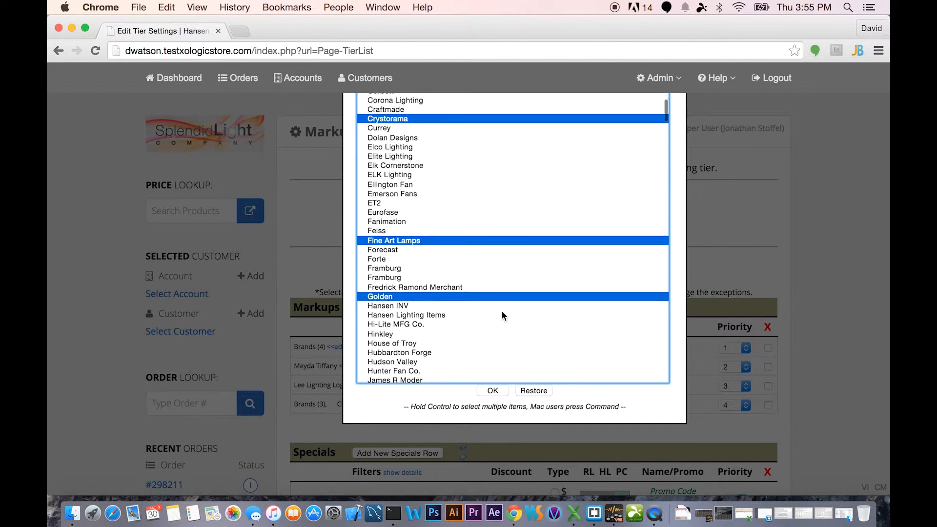
scroll(481, 266, "down", 20)
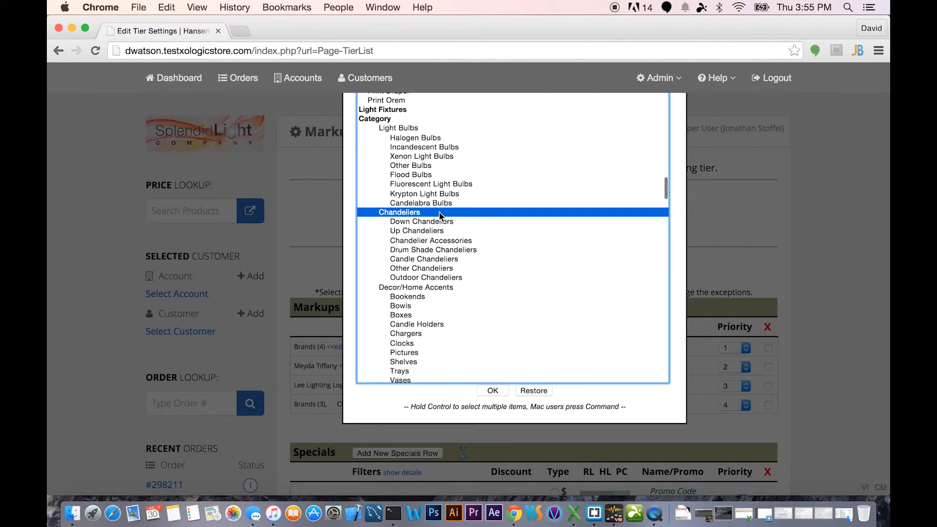
left_click(491, 390)
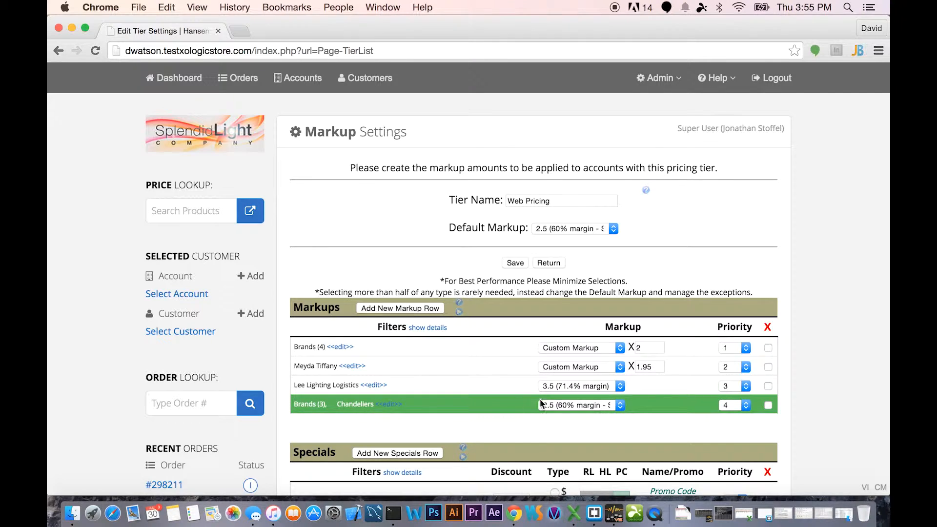
Set the new row for the three brands and Chandeliers to a custom markup of 2.8 and save the tier.
left_click(589, 406)
left_click(589, 352)
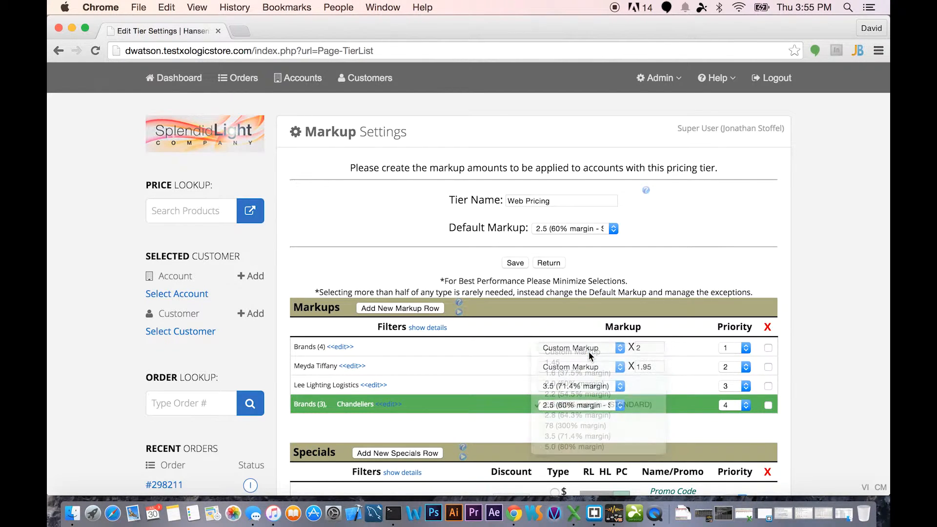
key("BackSpace")
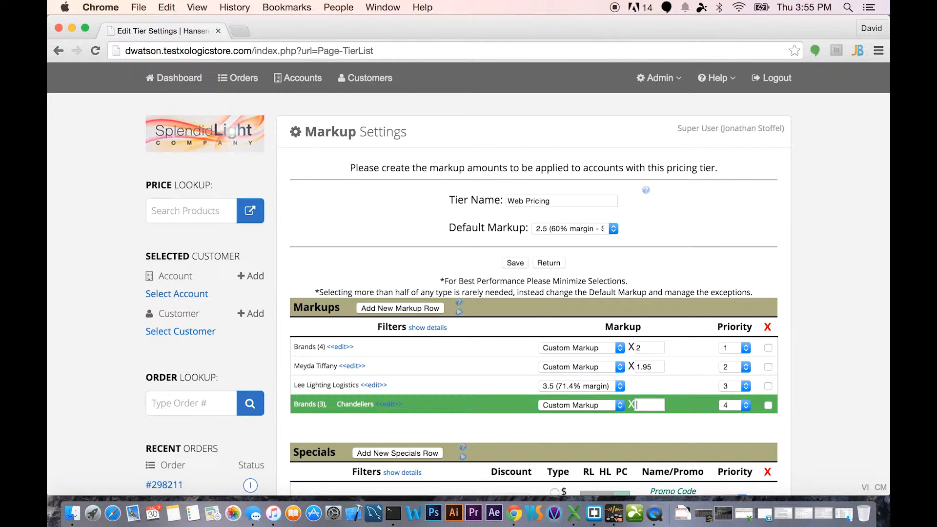
type("2.8")
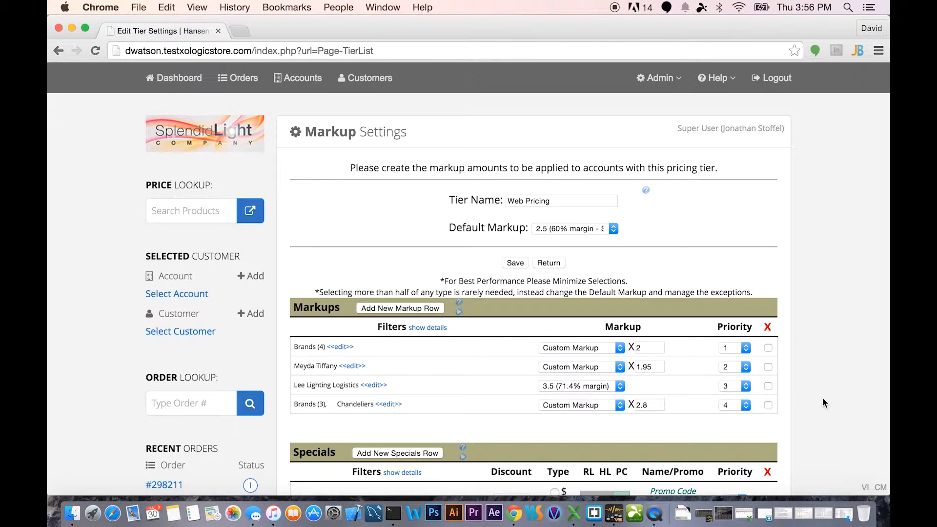
left_click(512, 263)
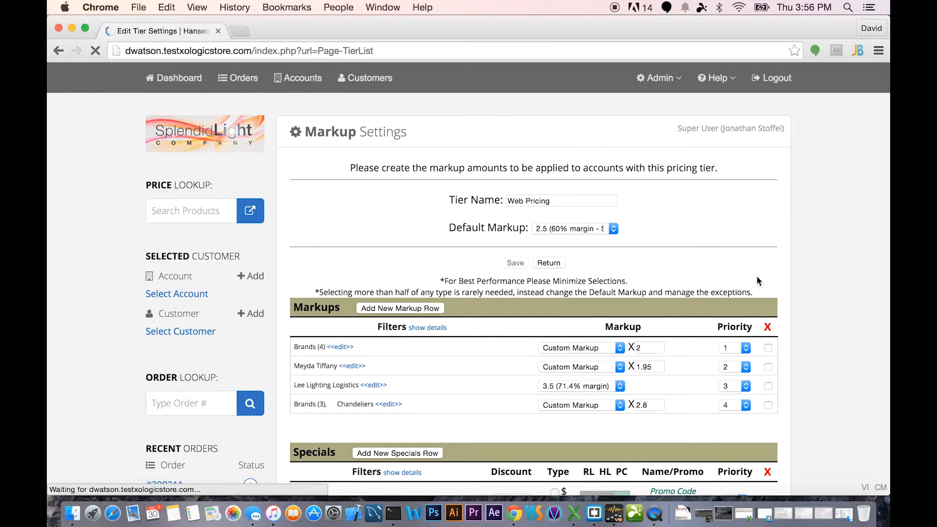
Show the filter details of the markup rows and review the brands and categories each row covers.
scroll(830, 277, "down", 4)
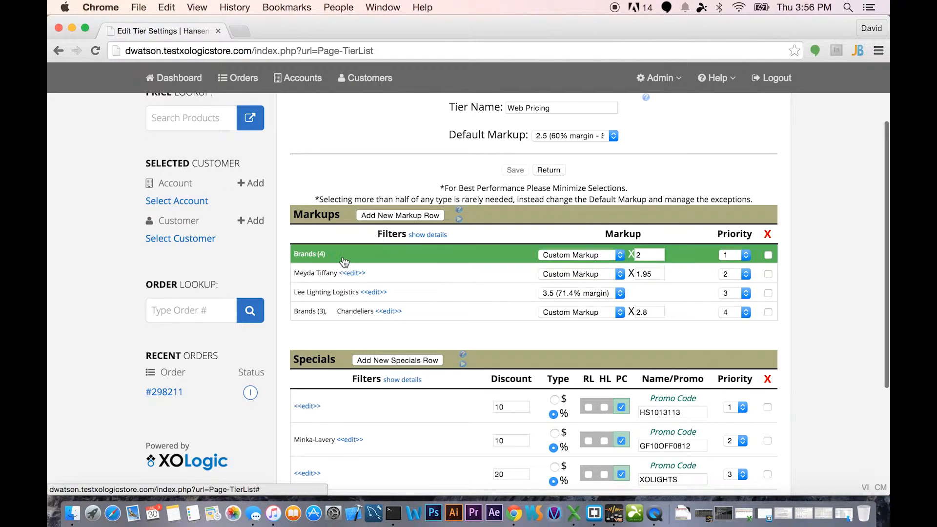
left_click(428, 235)
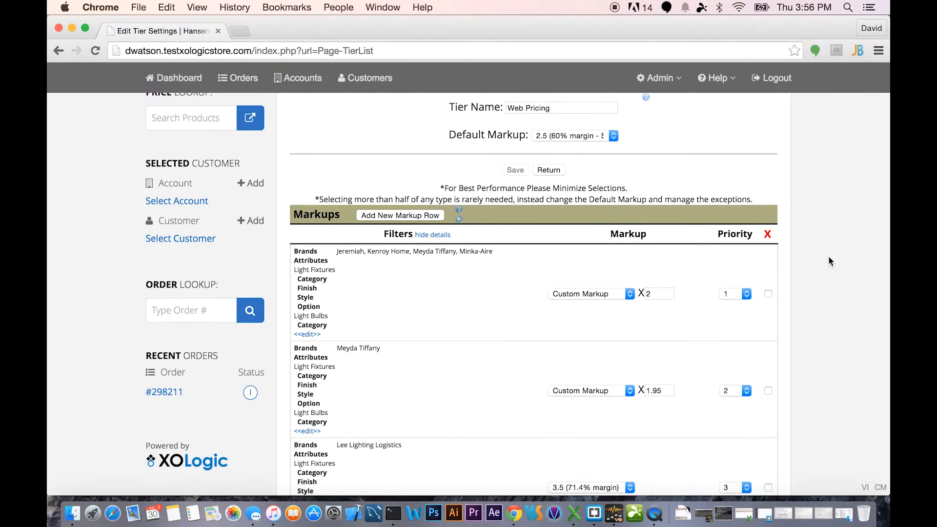
scroll(829, 261, "down", 5)
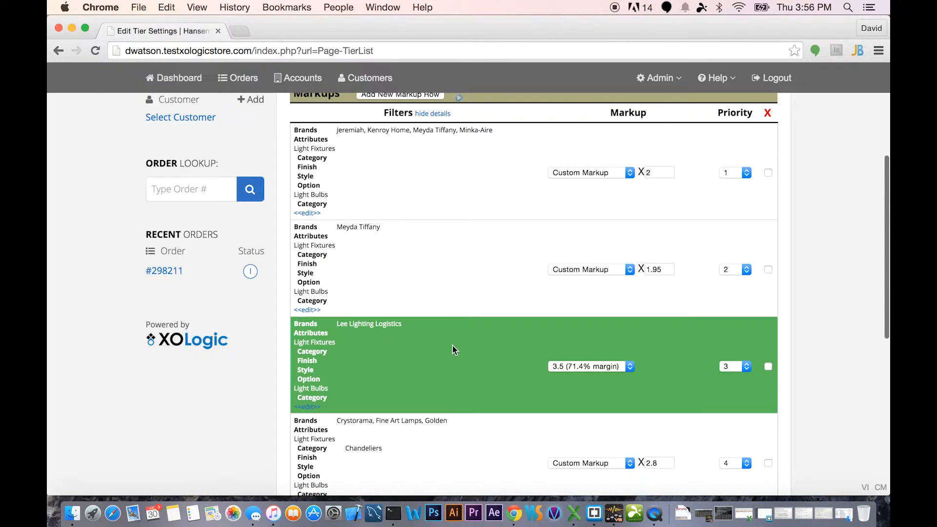
scroll(453, 346, "down", 6)
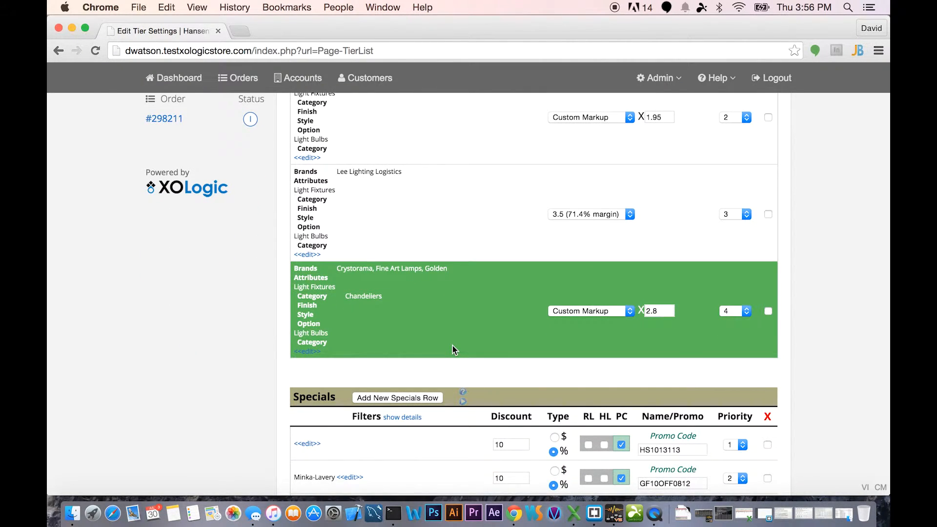
scroll(846, 240, "up", 10)
Add a new specials row to the Web Pricing tier.
scroll(845, 240, "down", 15)
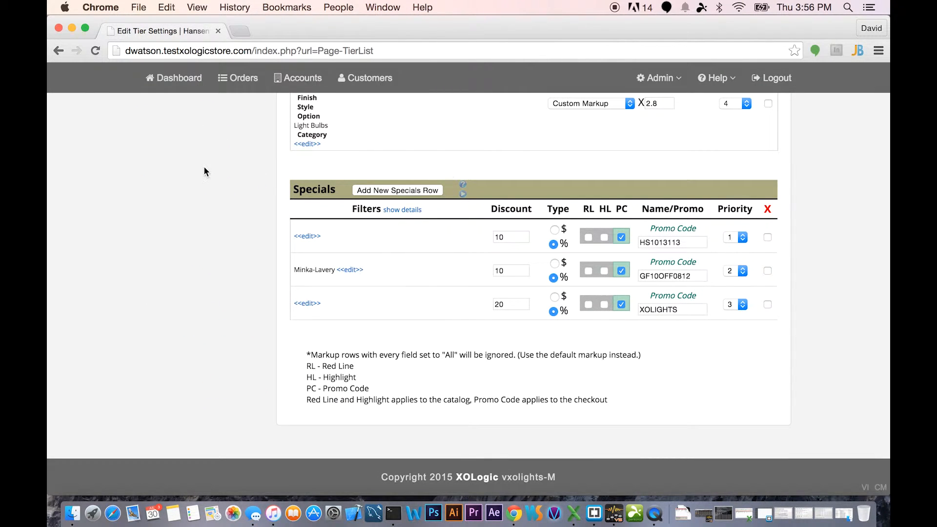
left_click(393, 191)
scroll(819, 250, "down", 10)
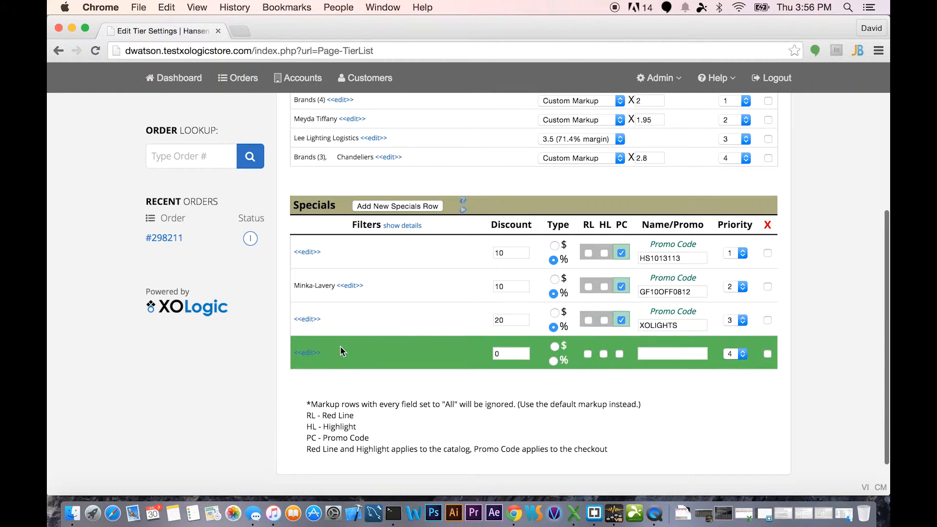
Filter the new specials row to the Golden brand and confirm the filter.
left_click(312, 353)
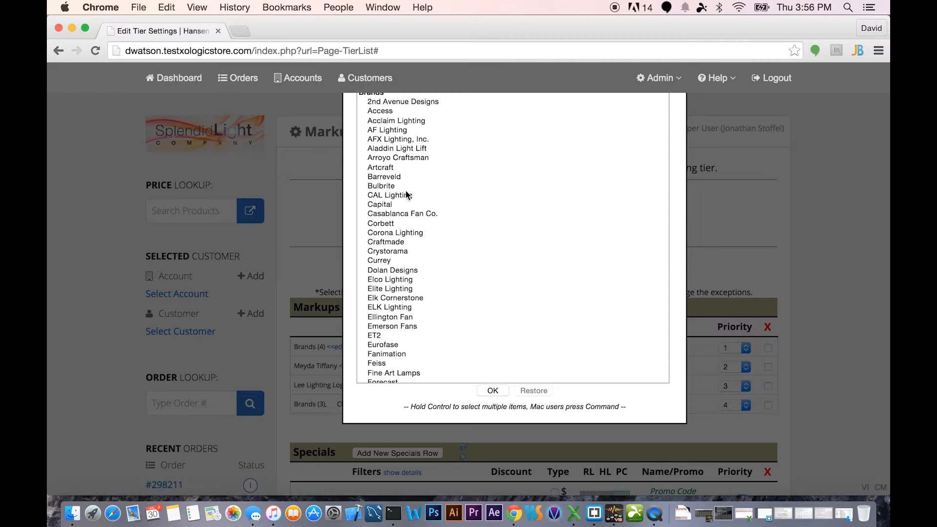
scroll(447, 266, "down", 5)
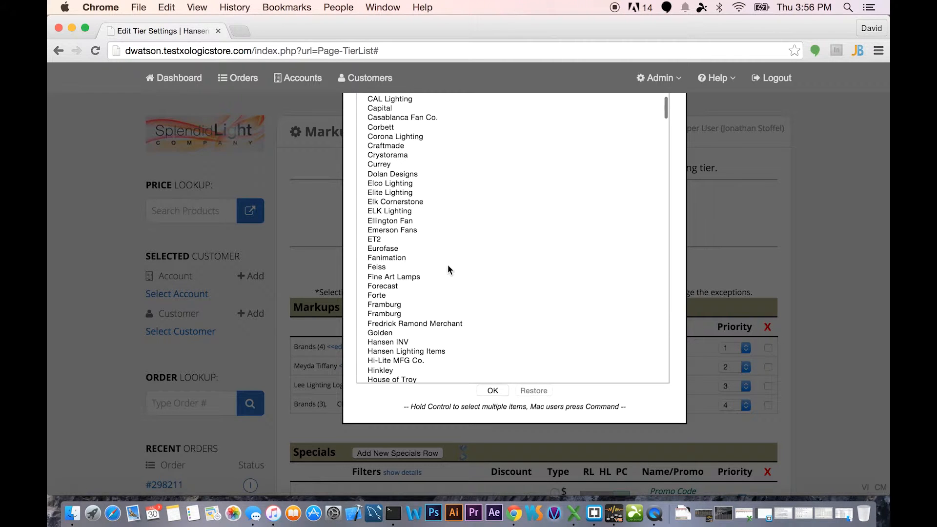
left_click(391, 334)
left_click(492, 390)
Set the Golden special's discount to 10 percent and mark it as Red Line.
scroll(823, 323, "down", 5)
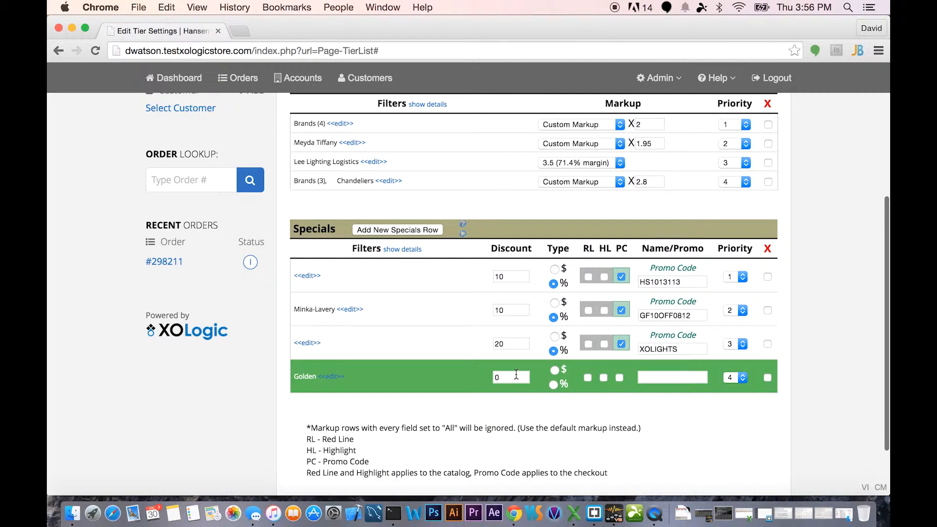
left_click(555, 371)
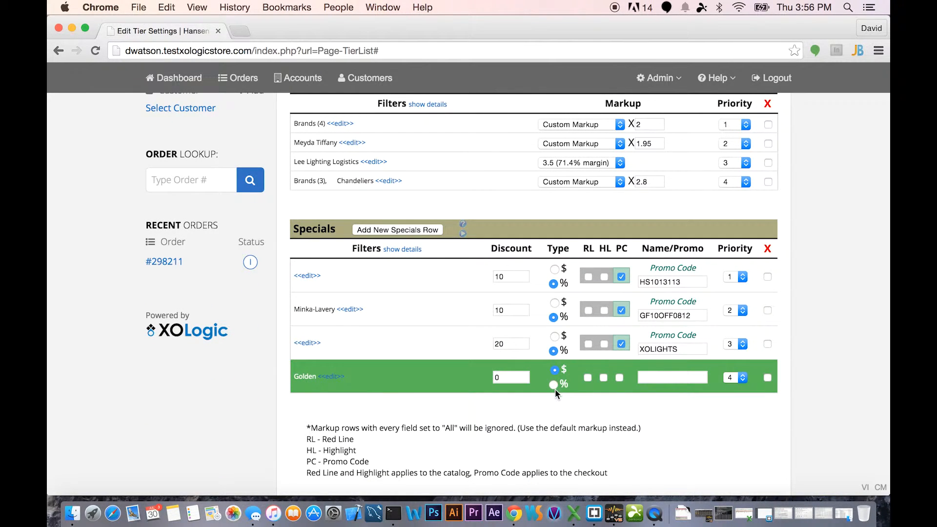
left_click(509, 379)
key("BackSpace")
type("10")
left_click(588, 377)
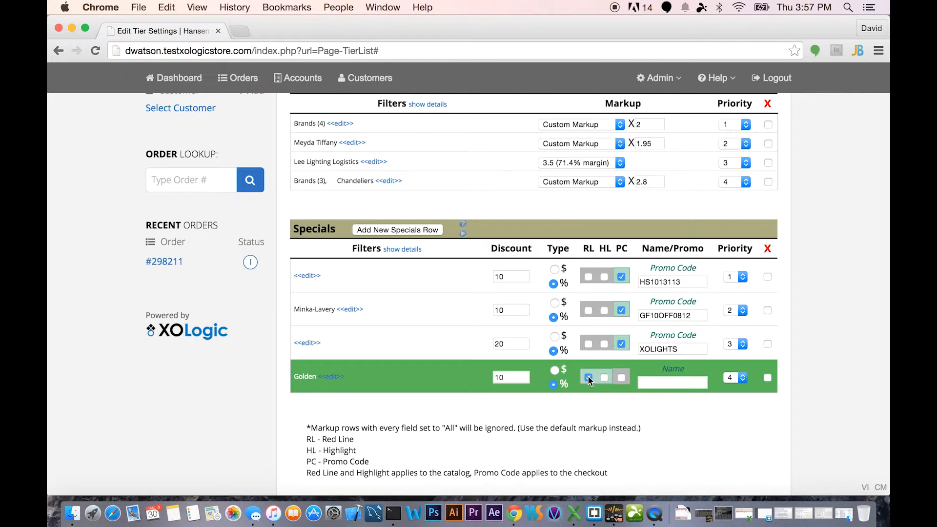
Open the help for Specials, read the explanations of the Red Line, Highlight and Promo Code options, and close it.
left_click(463, 227)
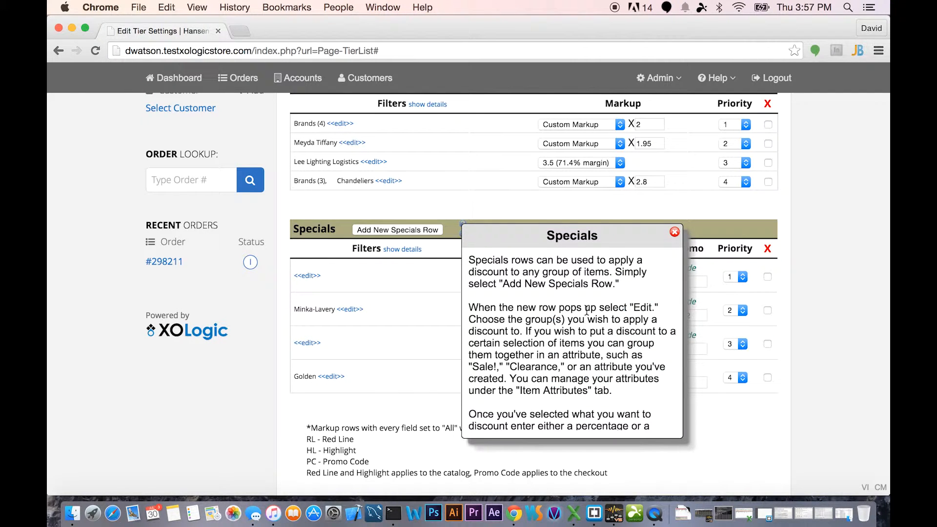
scroll(588, 311, "down", 10)
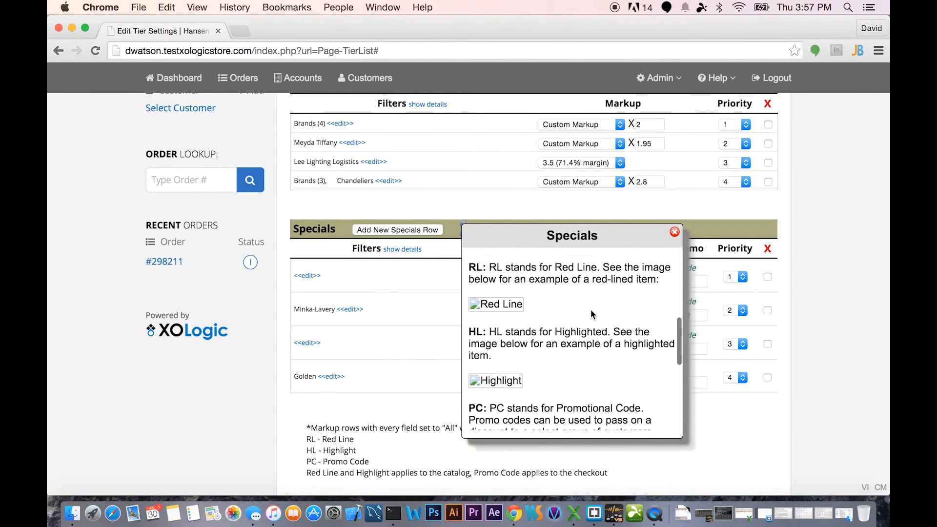
scroll(537, 332, "up", 5)
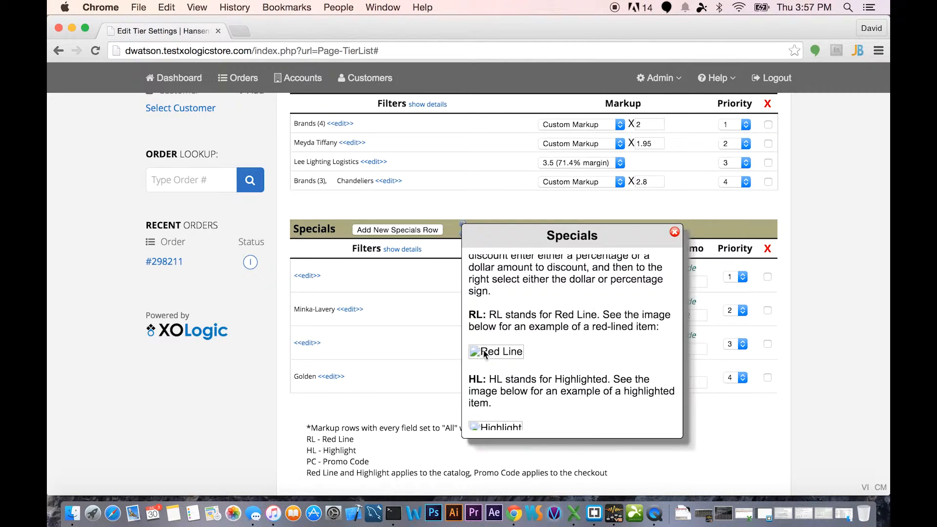
left_click(674, 232)
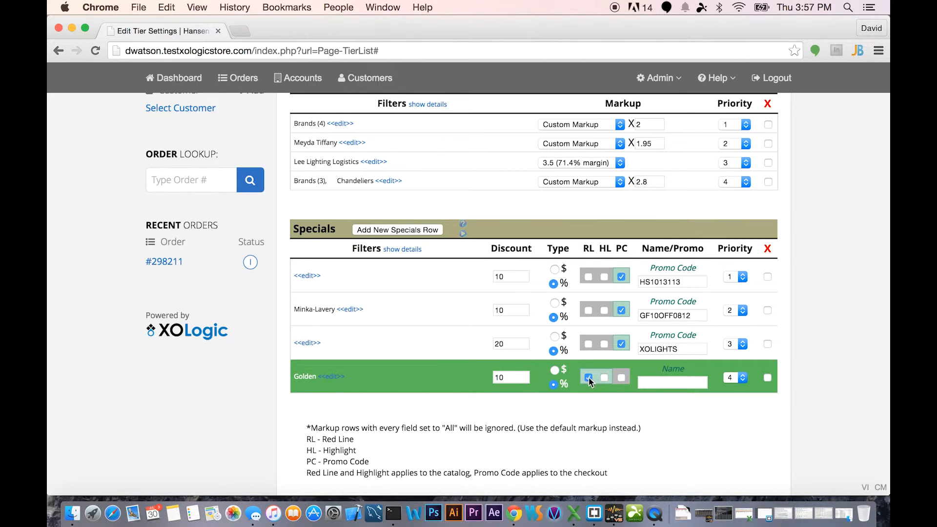
Try the Promo Code option on the Golden special, then return the row to Red Line with the name left blank.
left_click(622, 377)
left_click(586, 377)
left_click(622, 377)
left_click(588, 378)
left_click(656, 382)
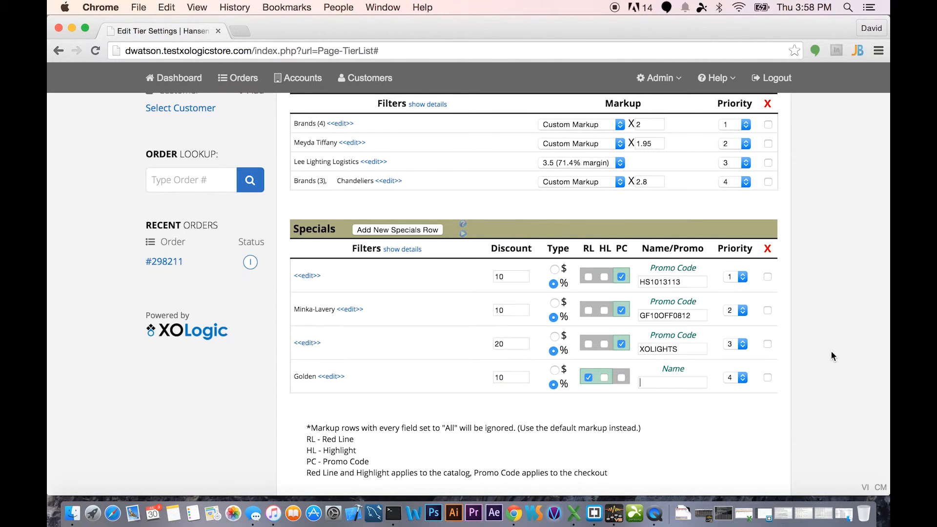
Save the Web Pricing tier with the new Golden special.
scroll(831, 352, "down", 1)
scroll(705, 364, "up", 2)
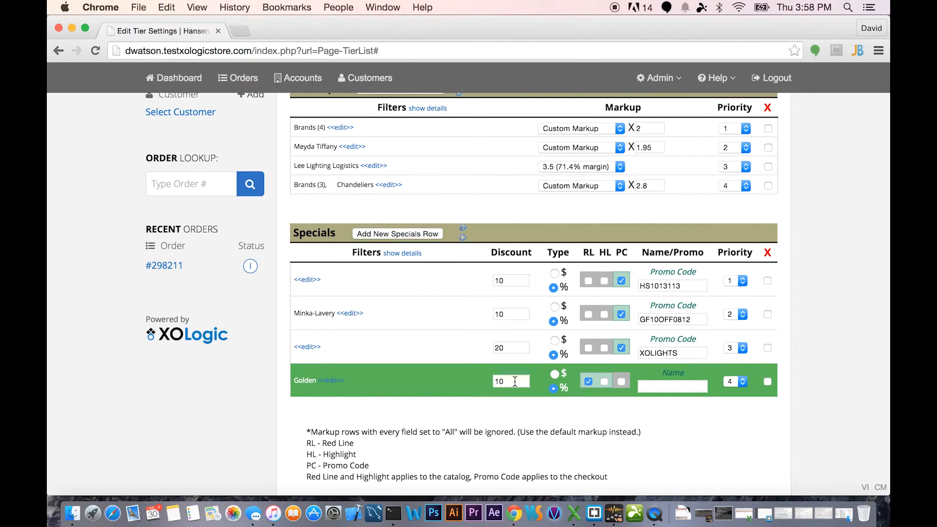
scroll(755, 273, "up", 2)
scroll(824, 257, "up", 1)
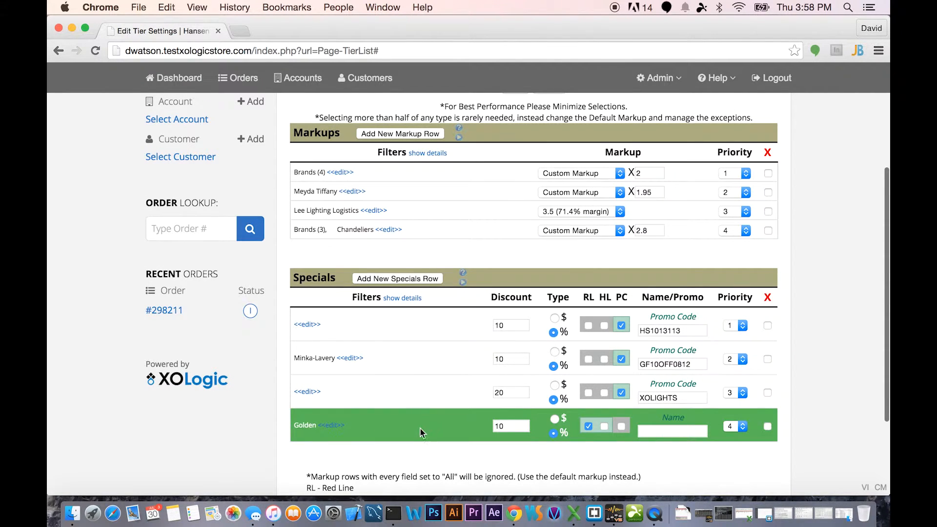
scroll(834, 259, "up", 5)
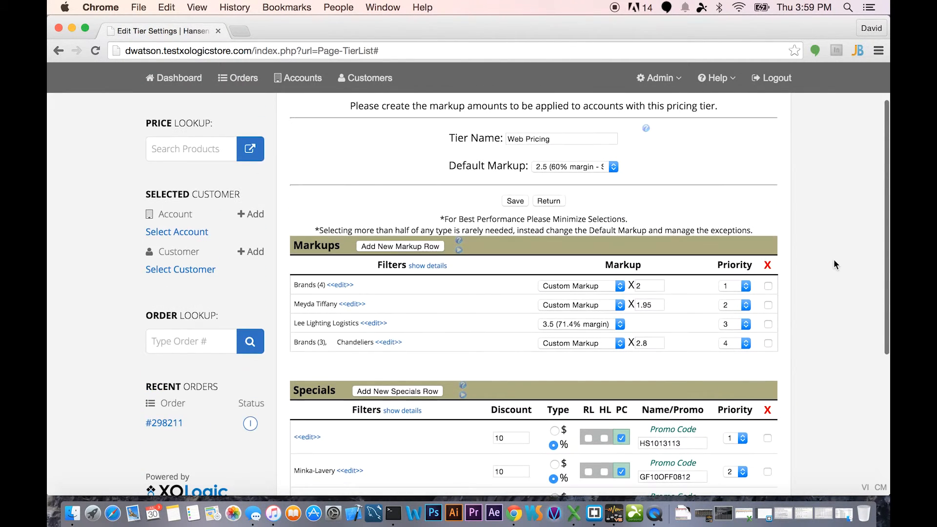
left_click(515, 201)
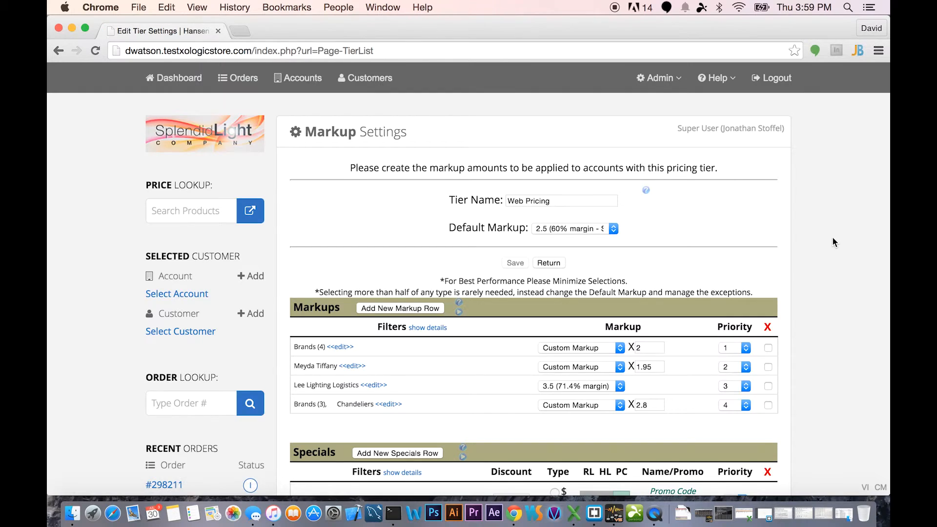
Look over the saved markup and specials rows and log out of the store administration.
scroll(833, 238, "down", 10)
scroll(836, 238, "up", 6)
scroll(836, 242, "up", 3)
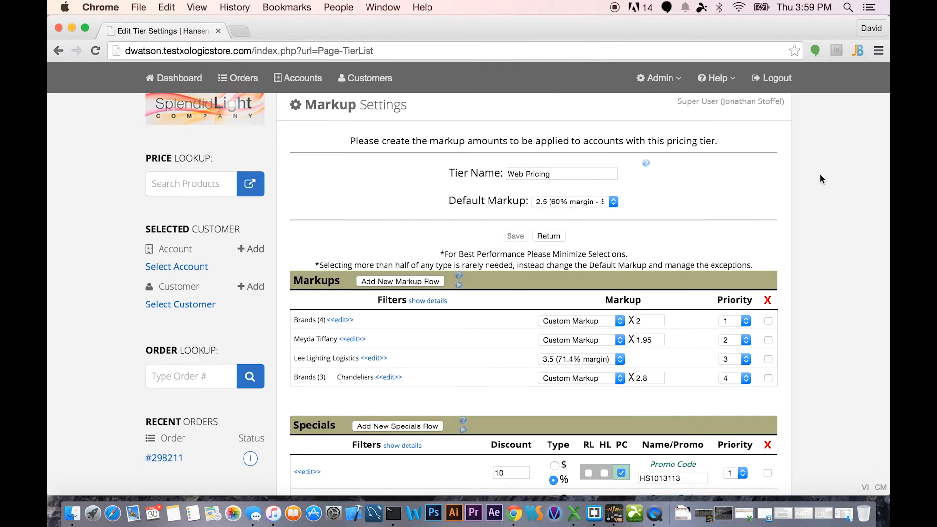
scroll(820, 175, "down", 7)
scroll(820, 174, "up", 7)
scroll(820, 178, "up", 2)
left_click(775, 78)
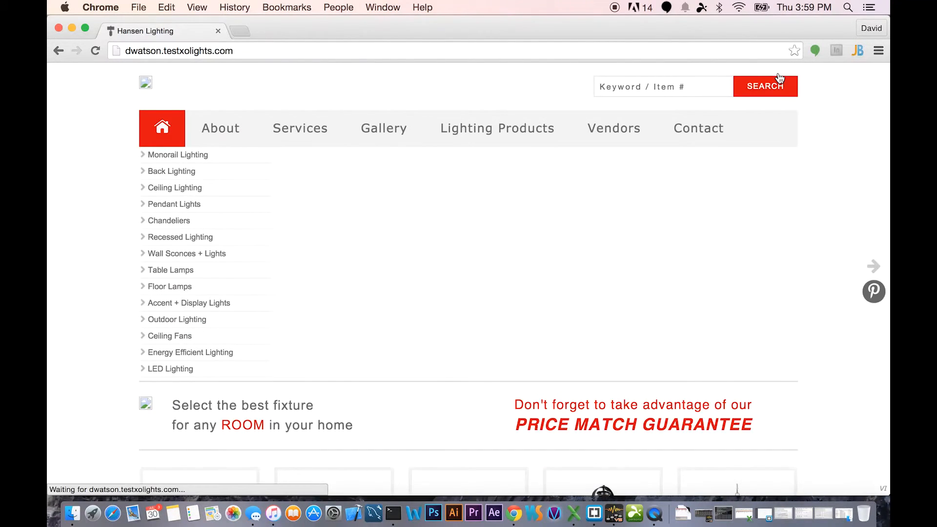
Browse the storefront's brands, open the Golden products and examine the sale prices on the second results page.
scroll(99, 291, "down", 10)
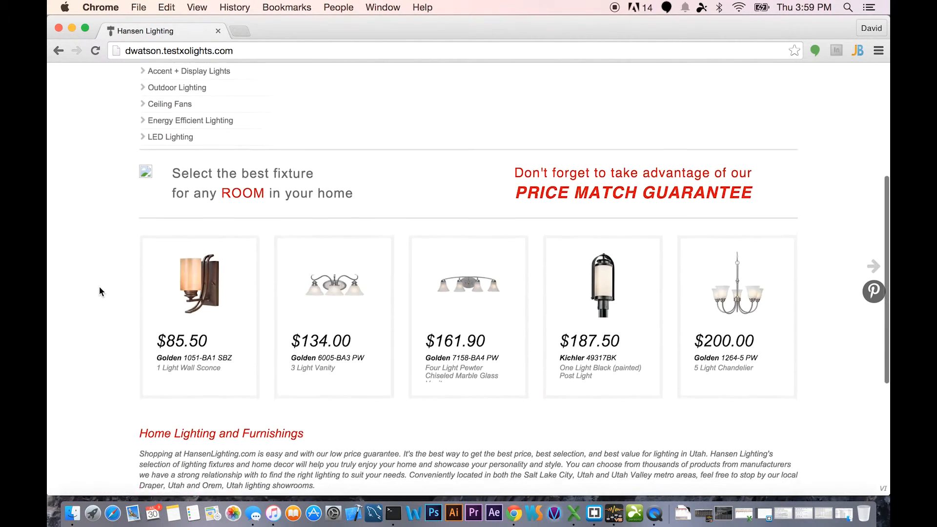
scroll(99, 292, "up", 10)
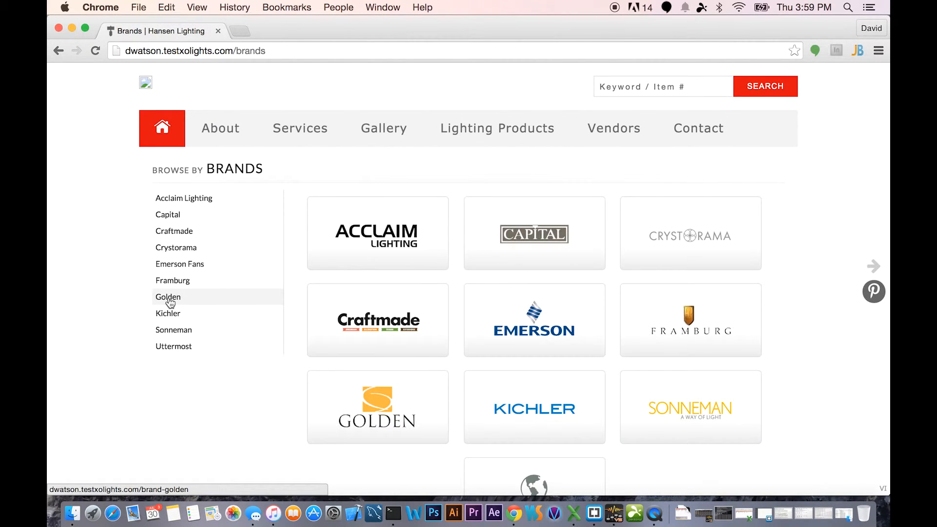
left_click(168, 297)
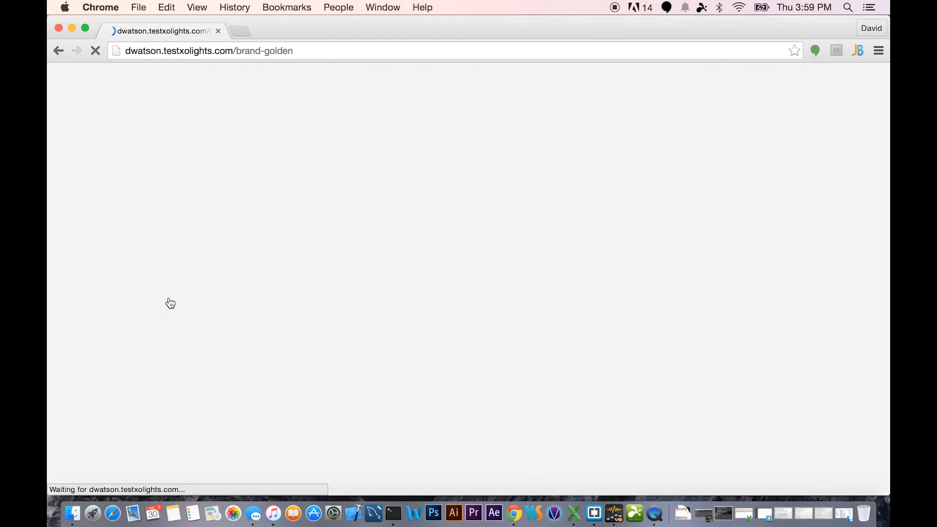
scroll(113, 262, "down", 4)
scroll(114, 263, "down", 5)
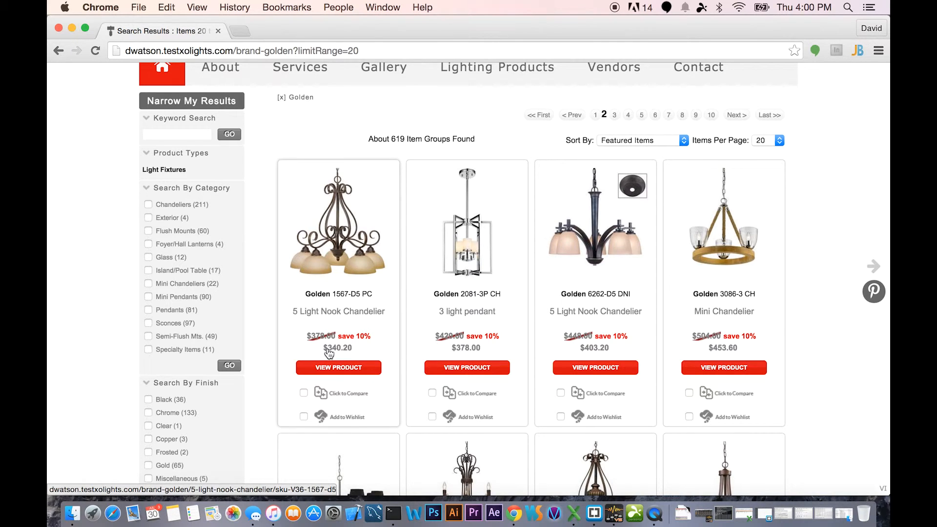
Open the Golden 1567-D5 PC 5 Light Nook Chandelier and examine its sale price and list price.
left_click(342, 369)
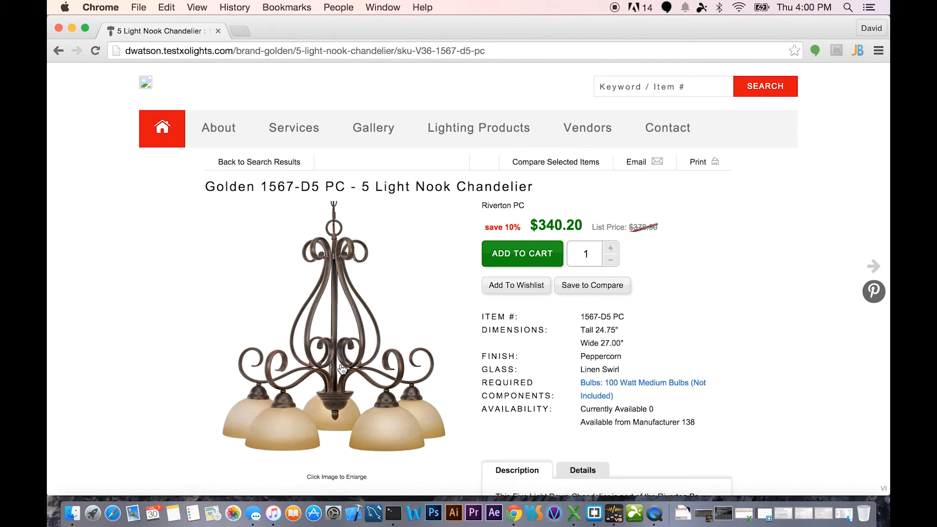
scroll(748, 244, "down", 1)
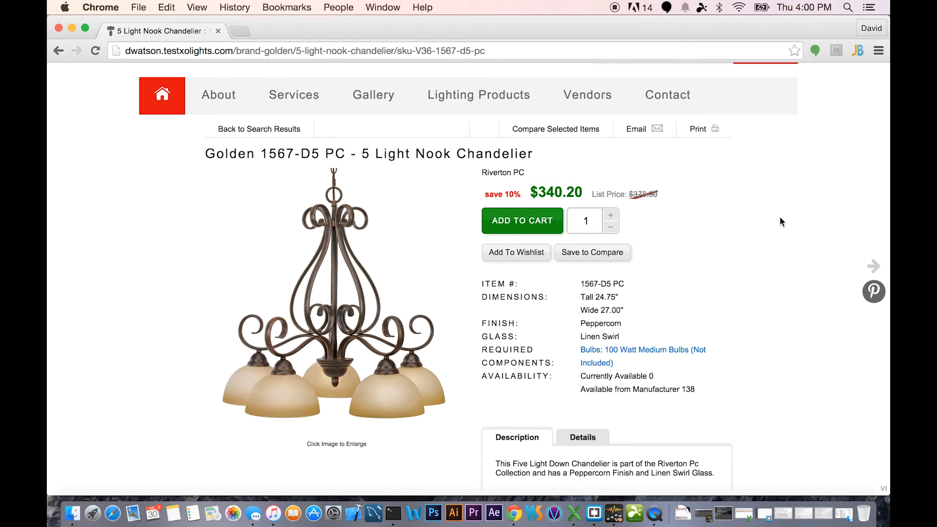
scroll(780, 221, "up", 2)
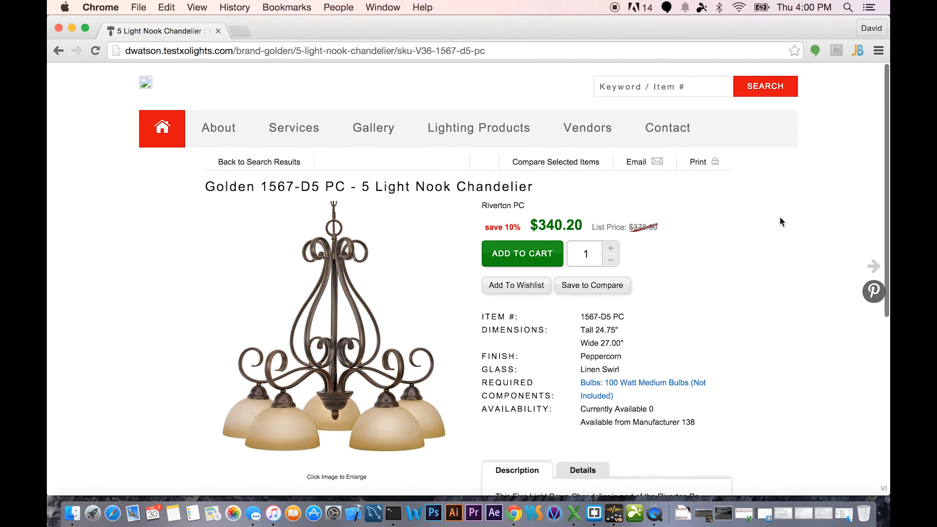